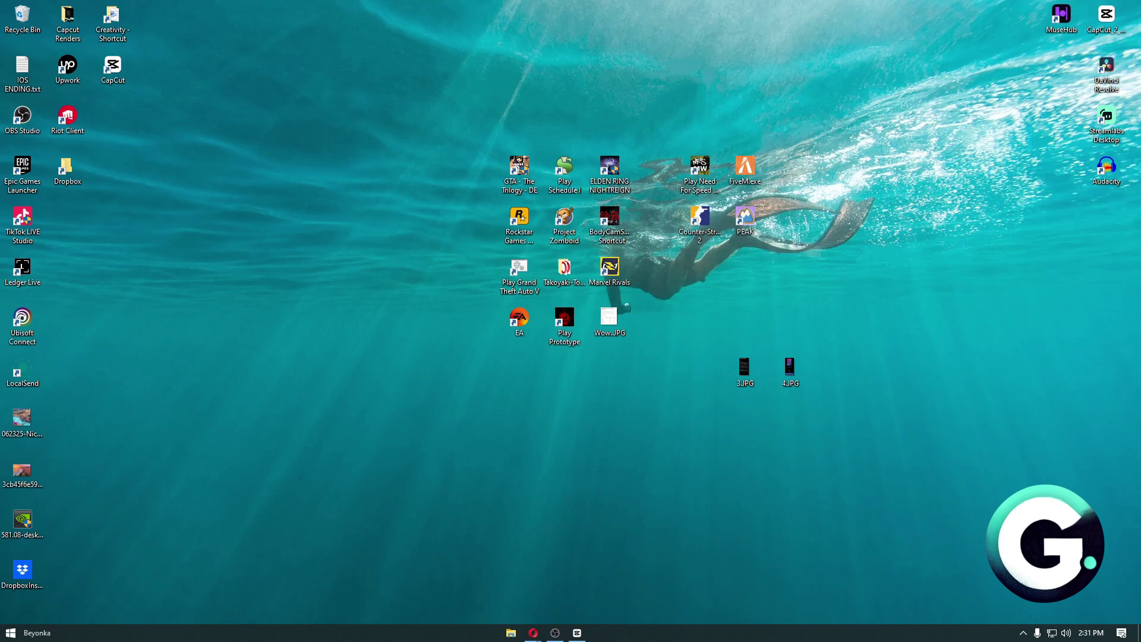
Open the Start menu search to look for 'Add or remove programs'.
click(10, 632)
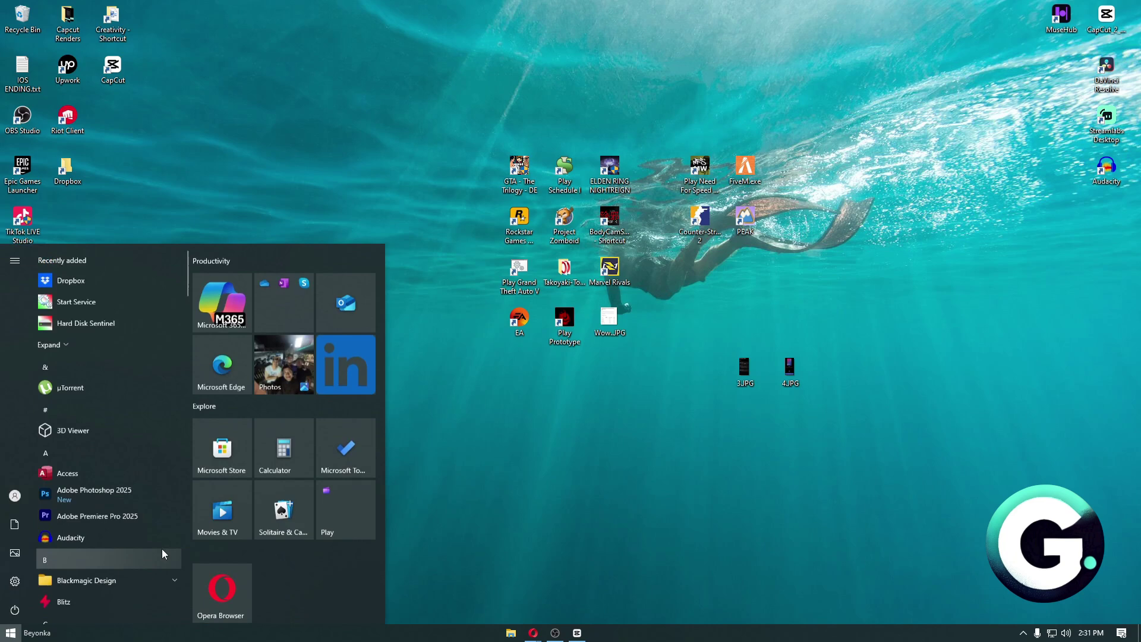
text(add)
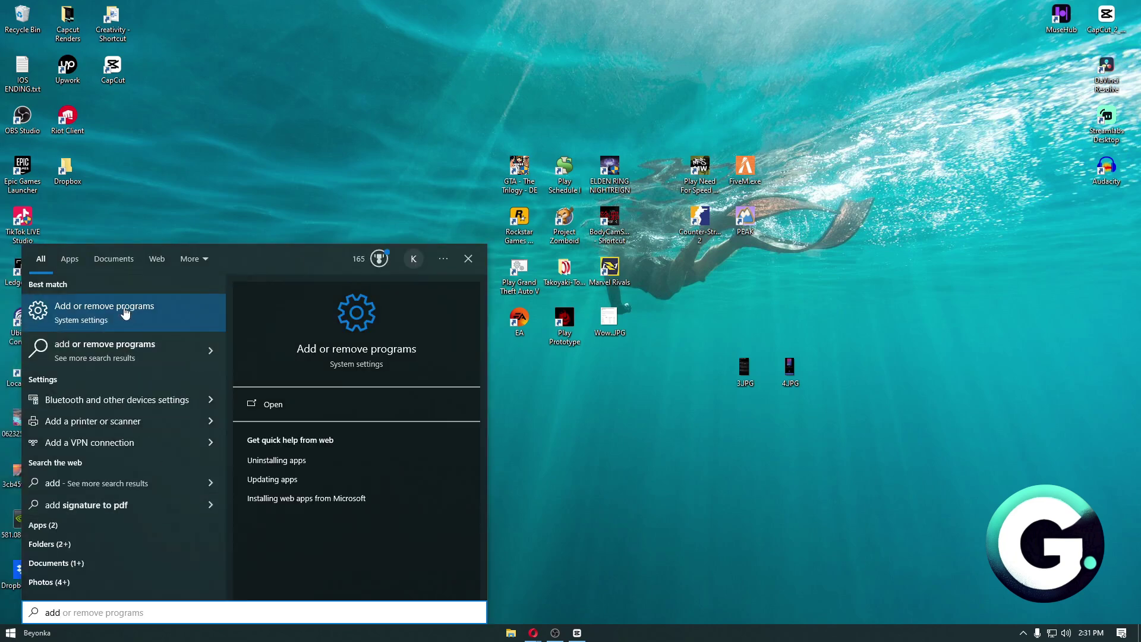
Open Apps & features, filter the app list for 'vang' to show Riot Vanguard, and reveal hidden tray icons.
click(126, 313)
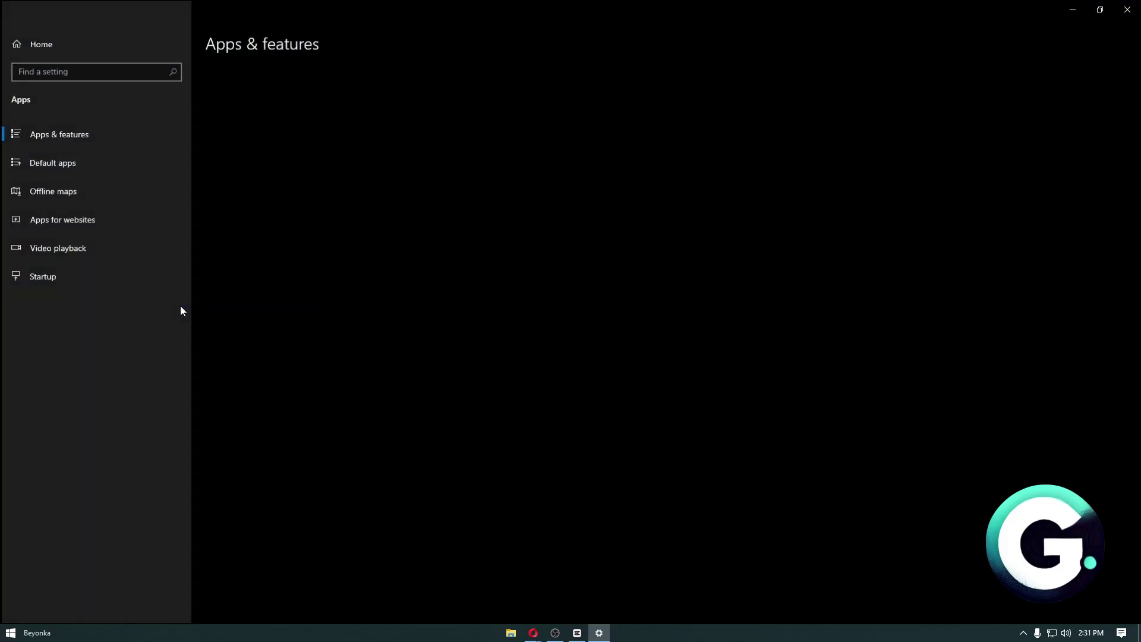
click(255, 239)
text(vang)
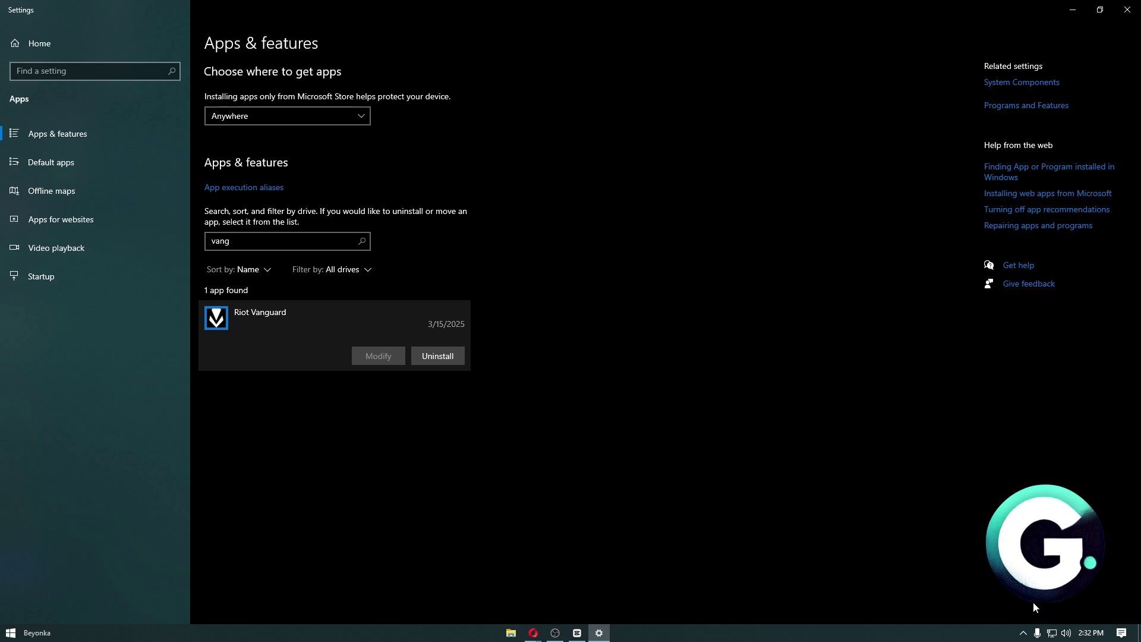
click(1023, 633)
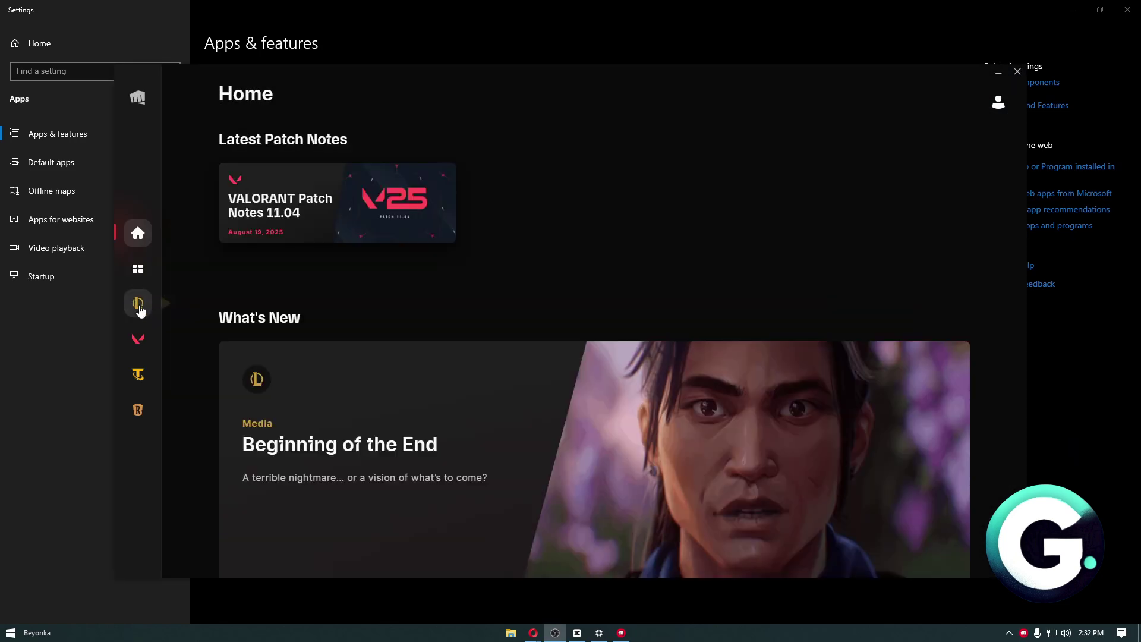
Select League of Legends in the Riot Client sidebar.
click(138, 304)
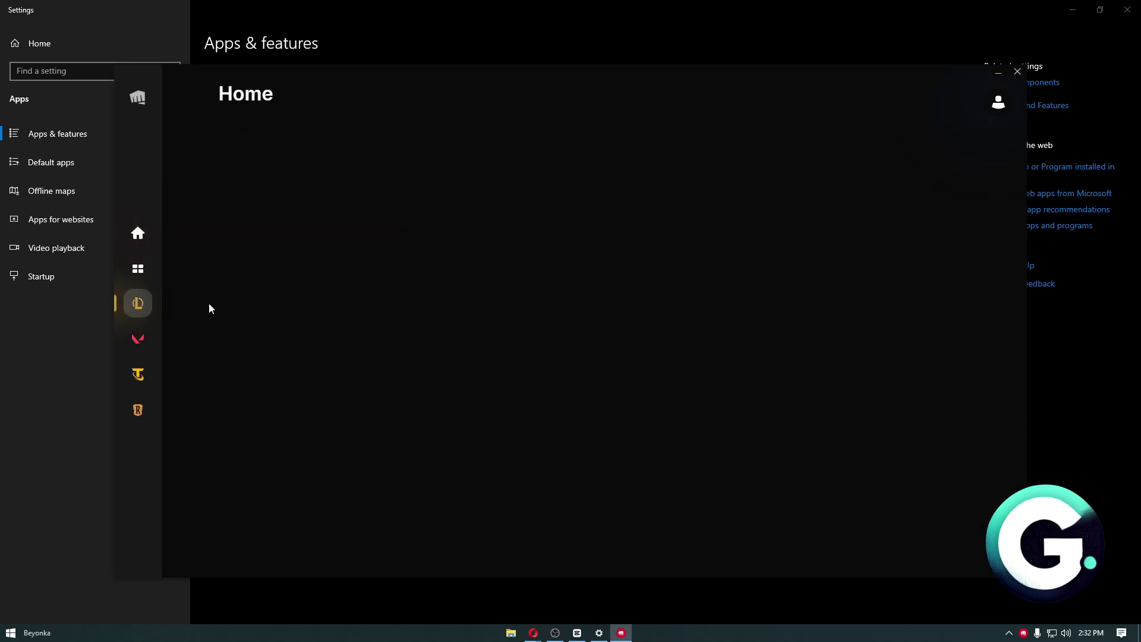